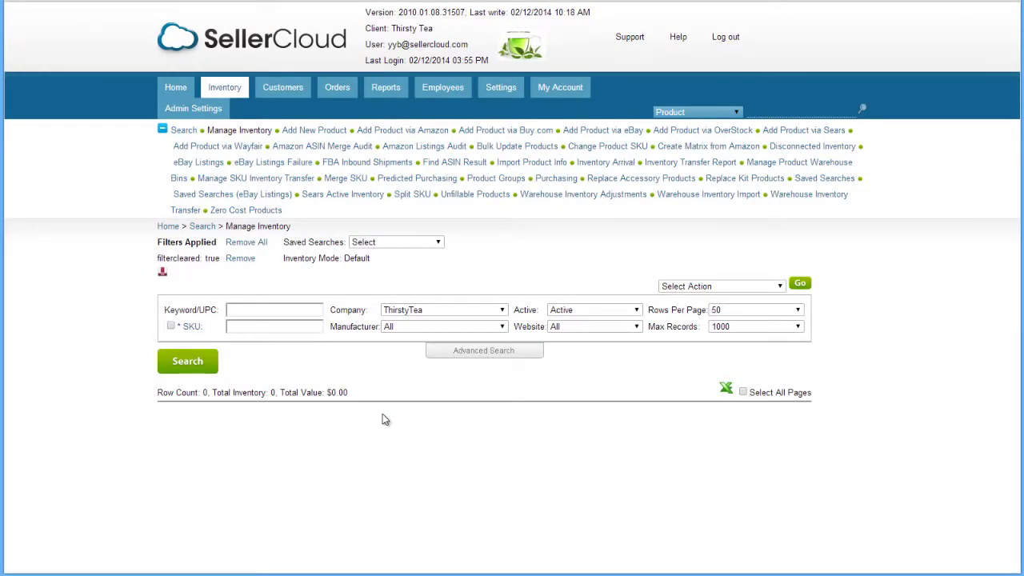
Step: Switch the inventory mode to eBay in the advanced search options and run the search for ThirstyTea products
click(440, 351)
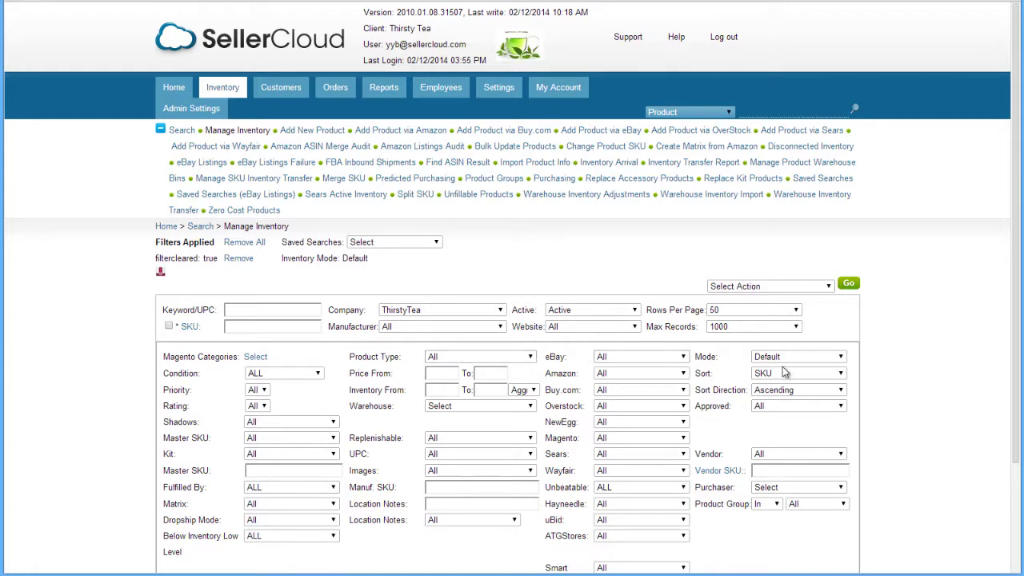
click(818, 361)
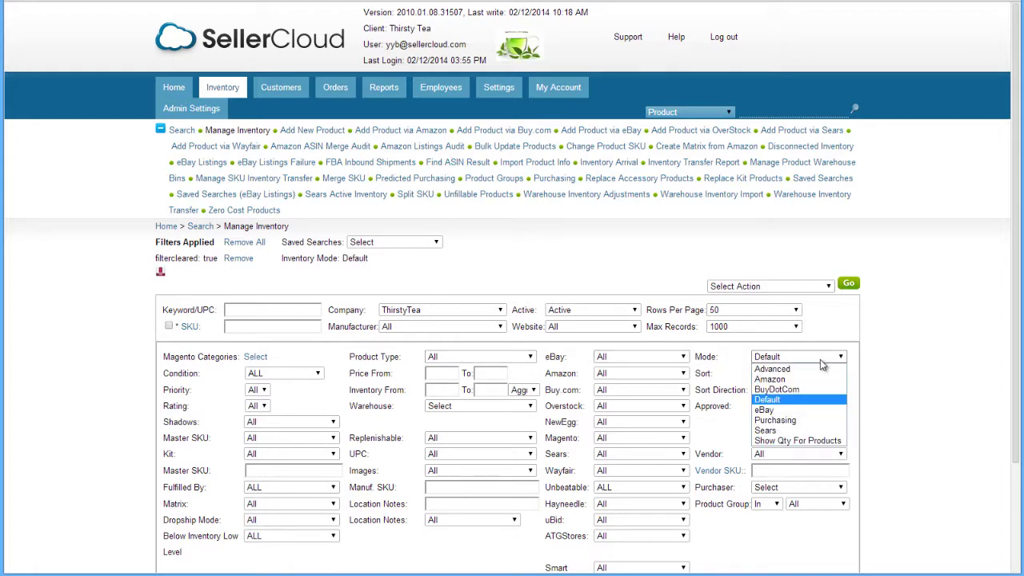
click(813, 410)
scroll(827, 416, down, 2)
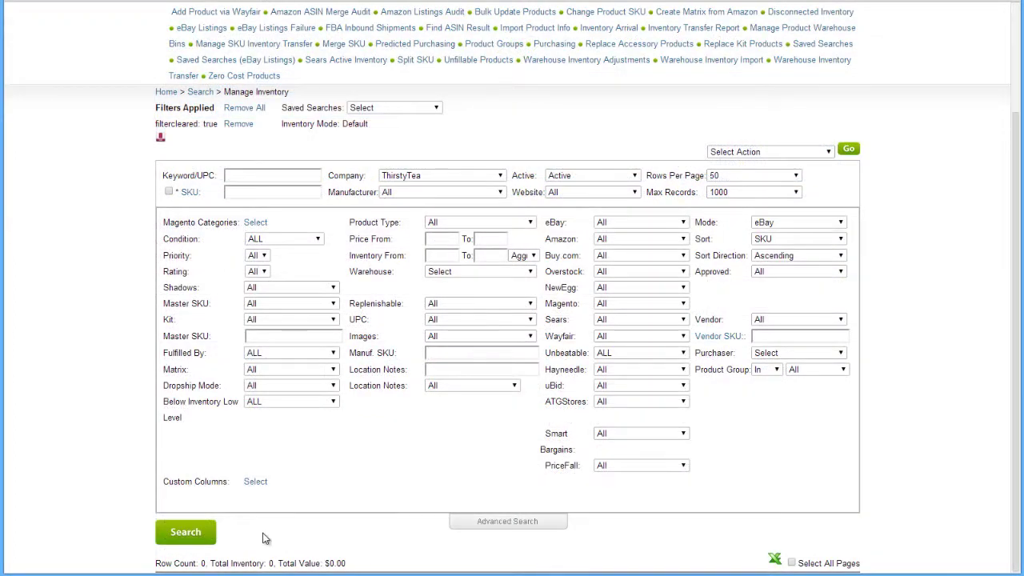
click(205, 541)
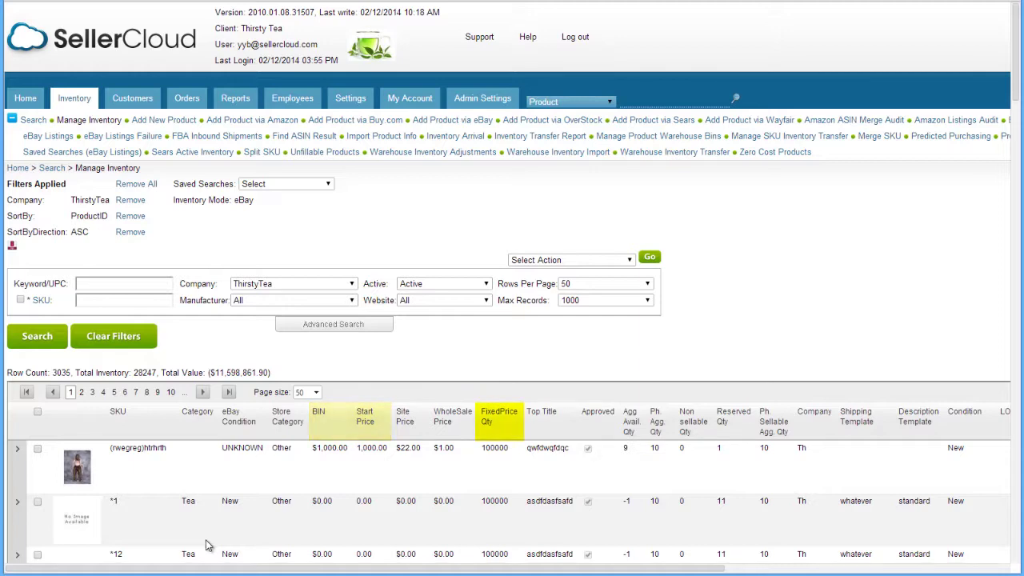
mouse_move(208, 569)
mouse_down()
mouse_move(532, 565)
mouse_move(192, 571)
mouse_up()
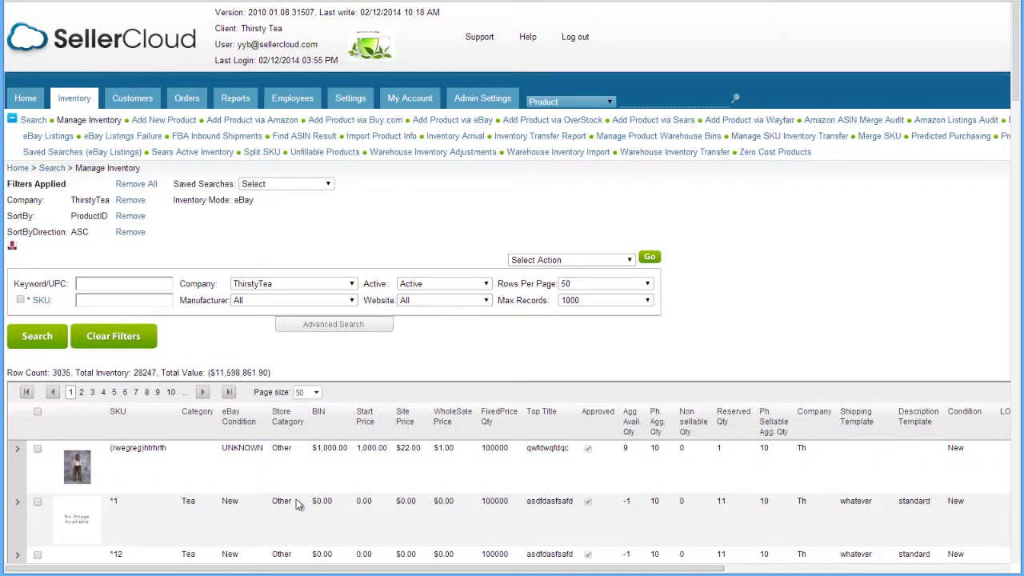
Step: Filter the inventory to products whose eBay status is Enabled and rerun the search
click(356, 325)
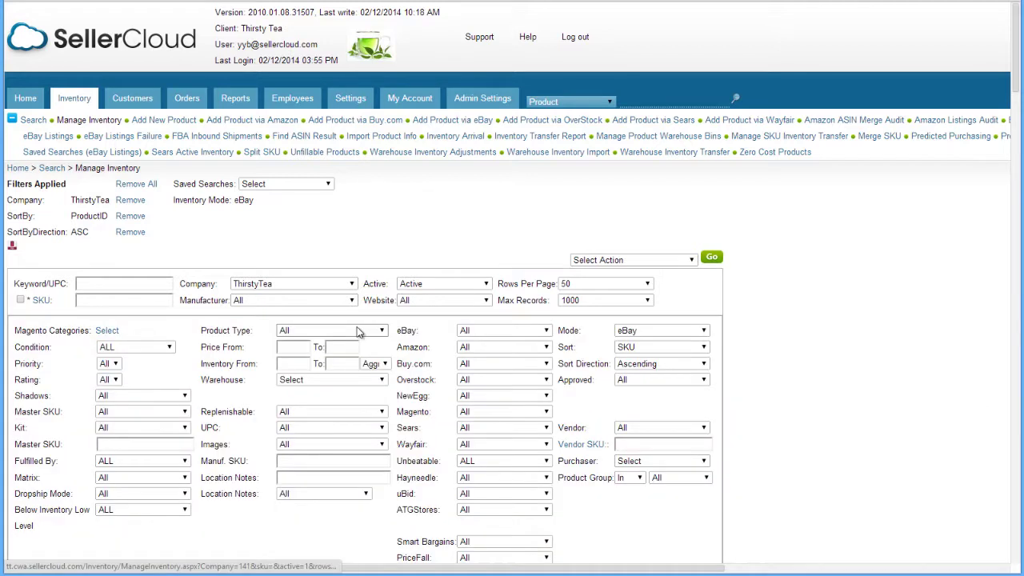
click(541, 333)
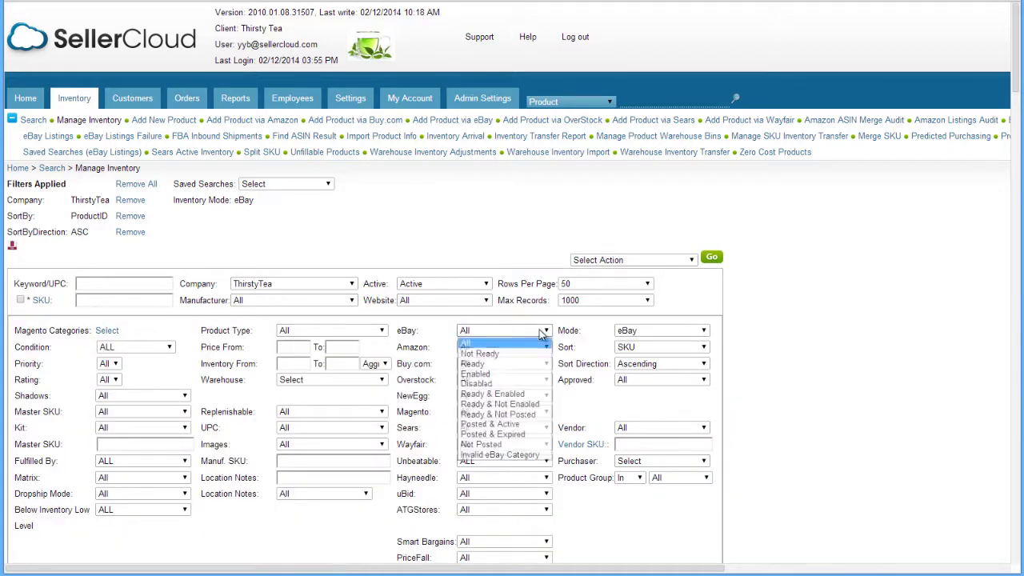
click(536, 379)
scroll(535, 379, down, 3)
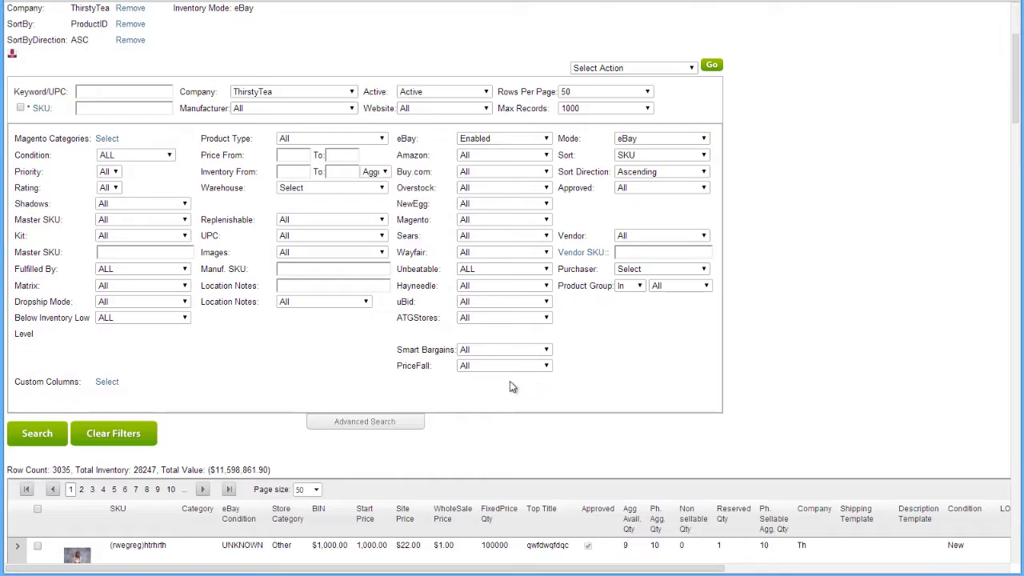
click(60, 436)
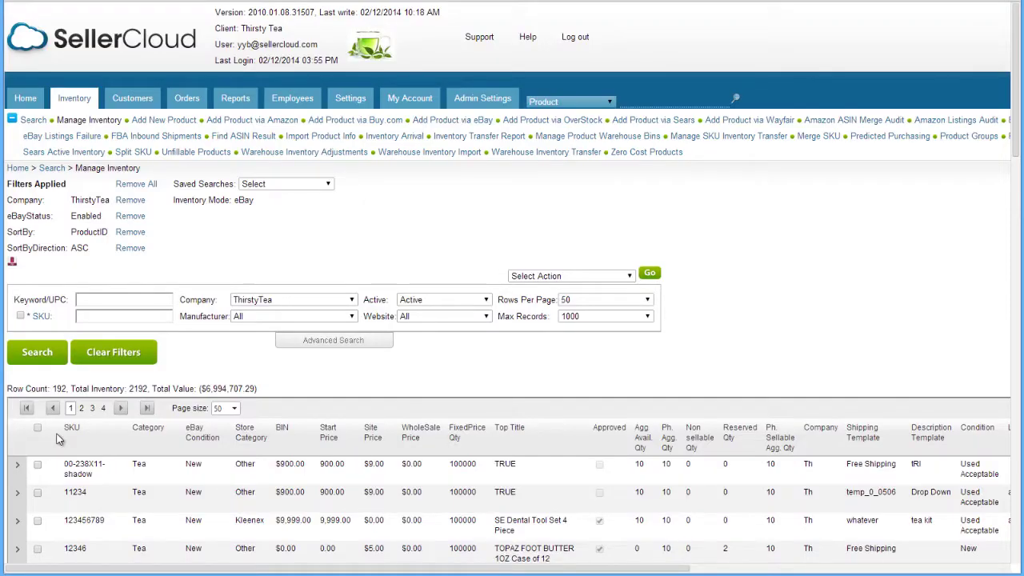
Step: Run the Edit eBay Details action to make the eBay columns of the product list editable
click(632, 277)
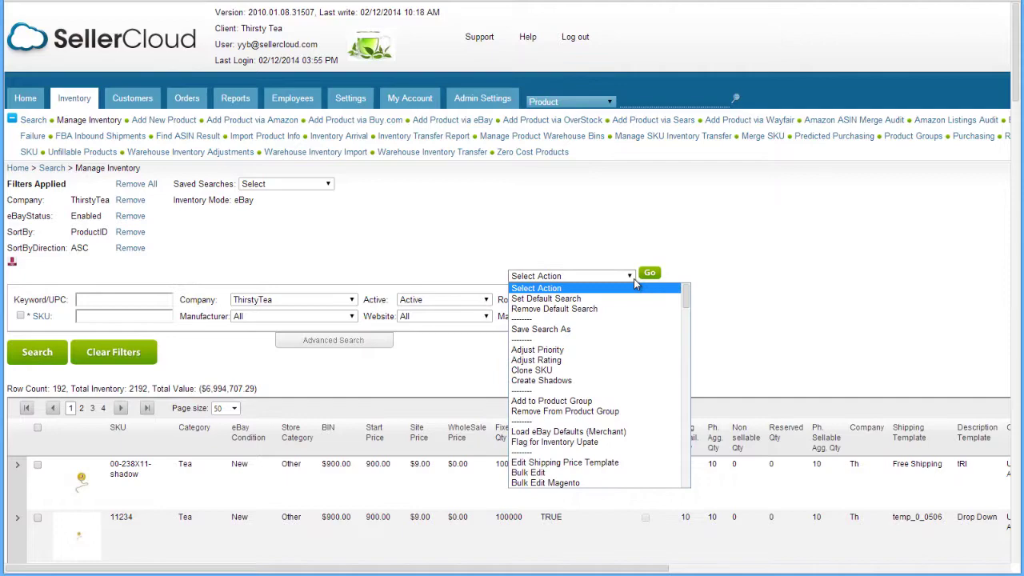
scroll(689, 307, down, 1)
scroll(689, 308, down, 2)
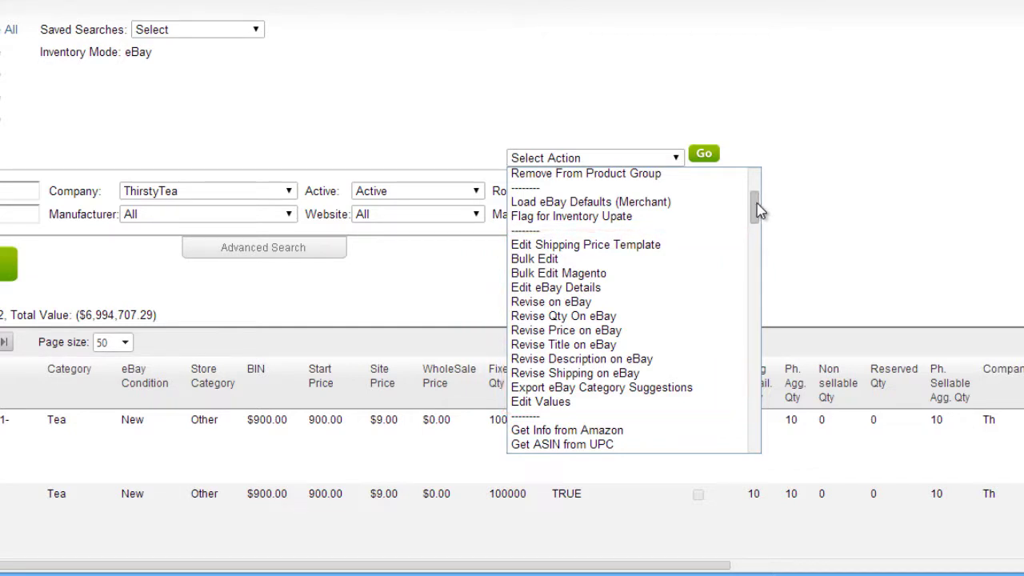
click(636, 294)
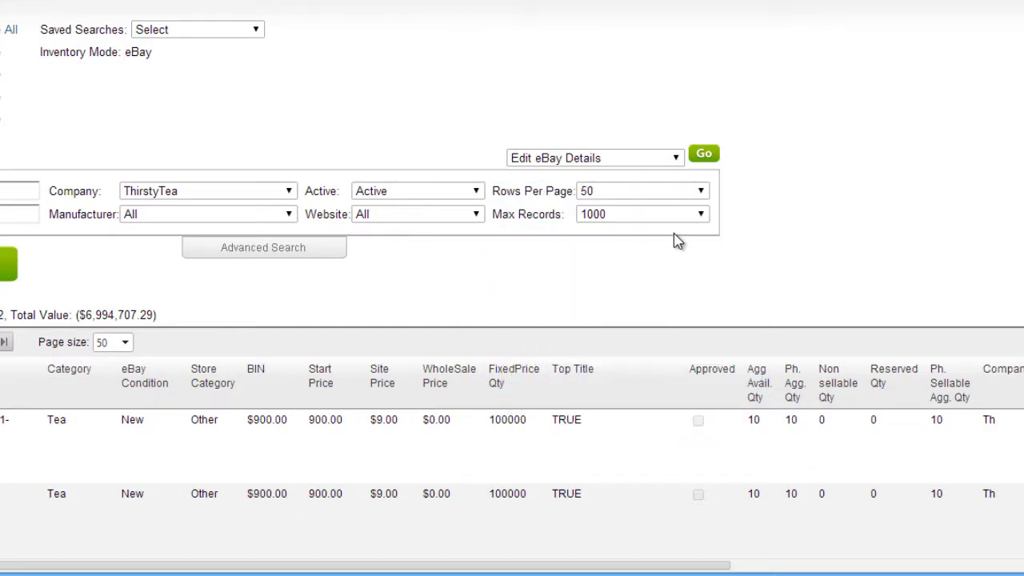
click(703, 154)
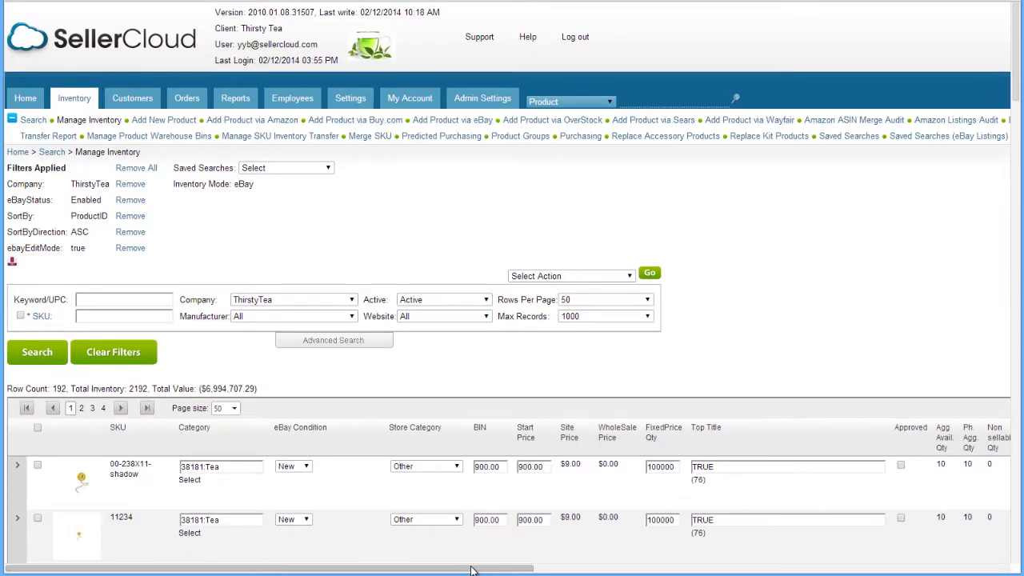
drag(457, 565, 485, 571)
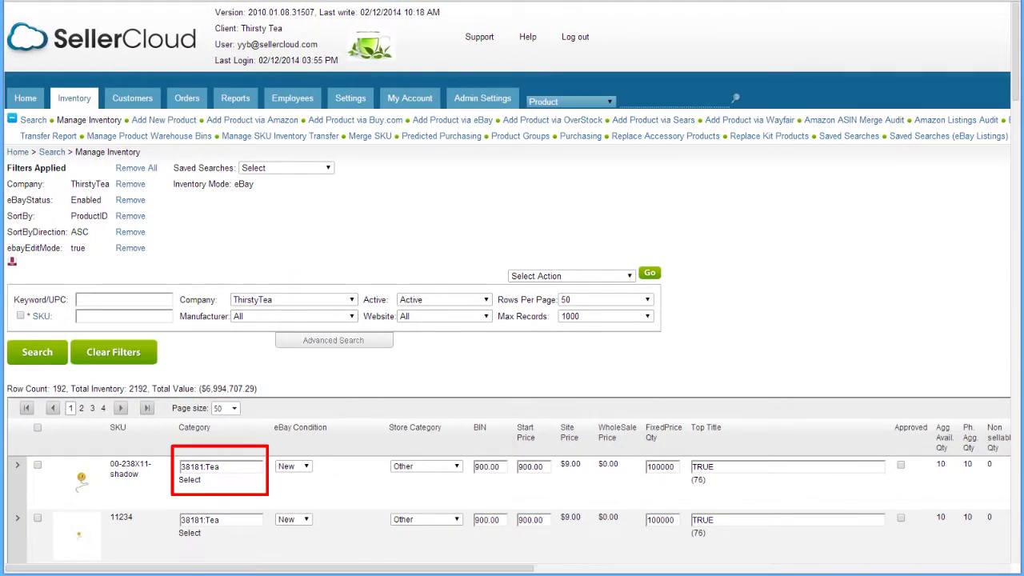
Step: Set the top title of SKU 00-238X11-shadow to "9 Ball Ceiling Fan / Light Pull Chain" and its description template to basic
click(190, 480)
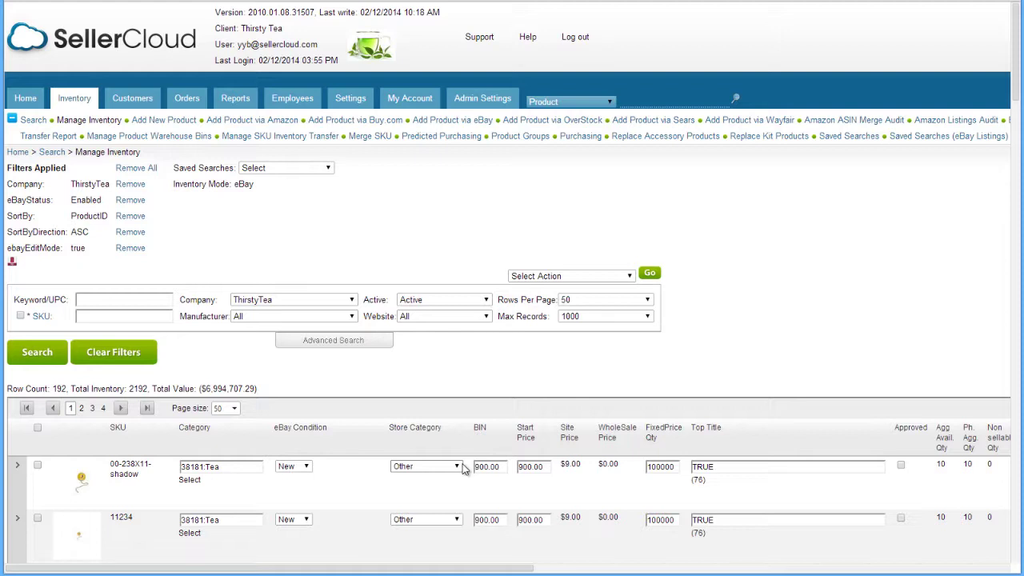
drag(723, 471, 685, 479)
text(9 Ball Ceiling Fan / Light Pull Chain)
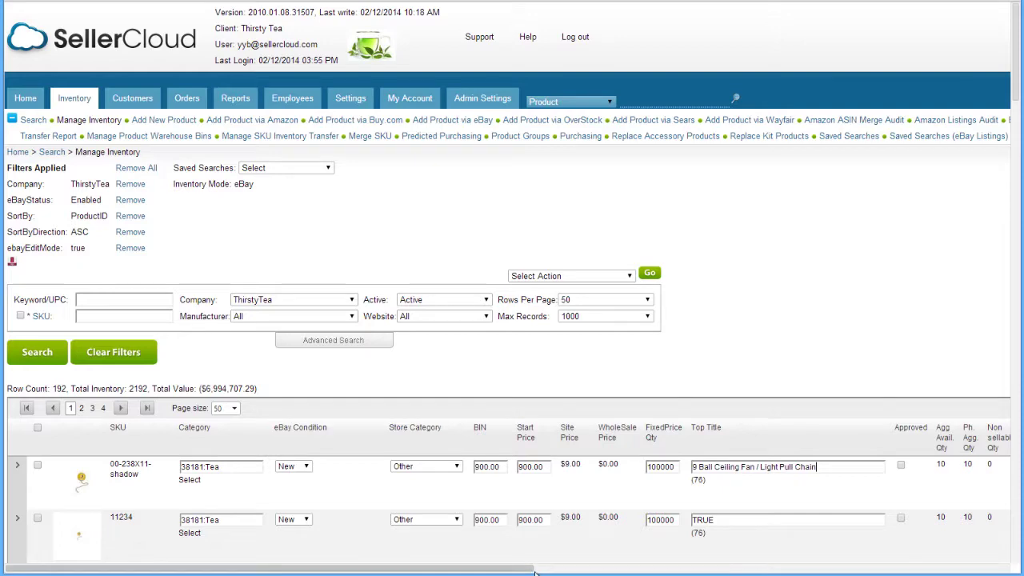
drag(560, 570, 796, 570)
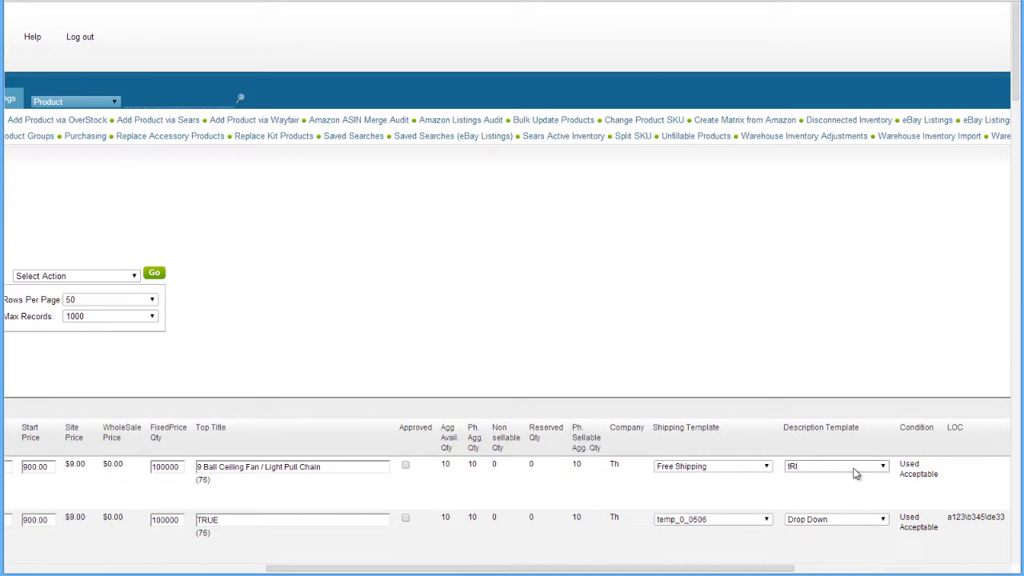
click(883, 469)
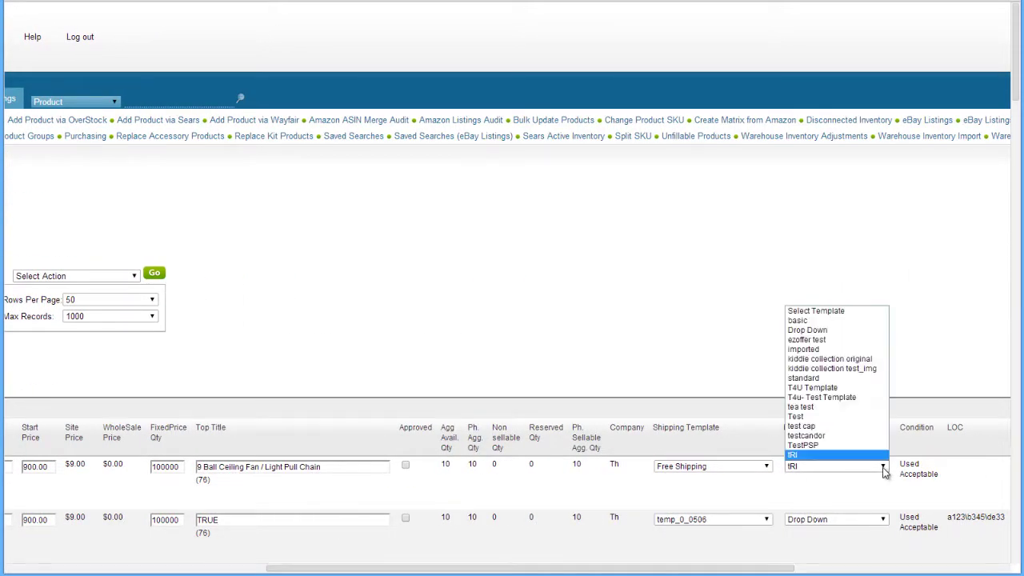
click(854, 321)
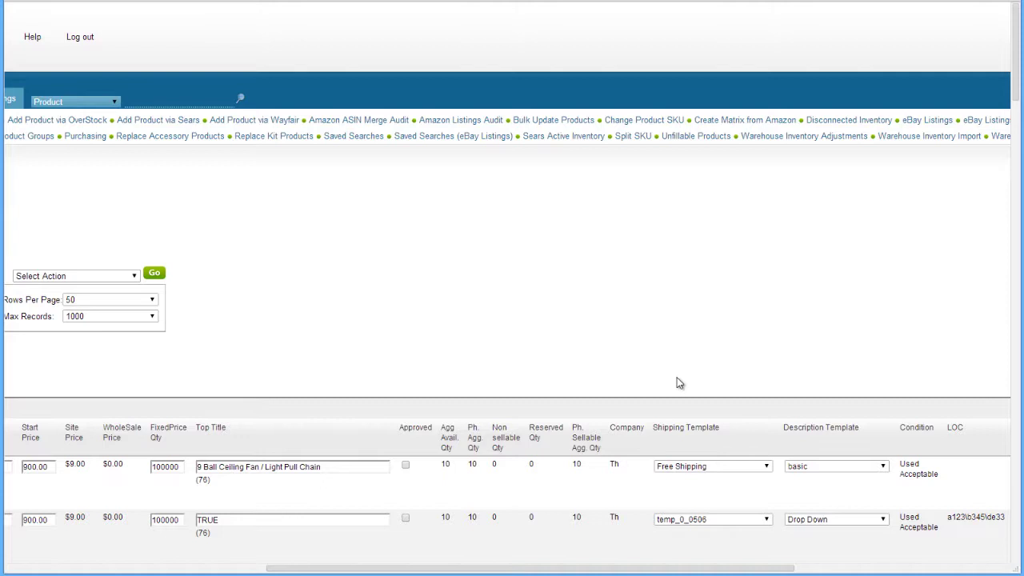
Step: Select all products on the current page and run the Bulk Edit action on them
scroll(676, 383, left, 6)
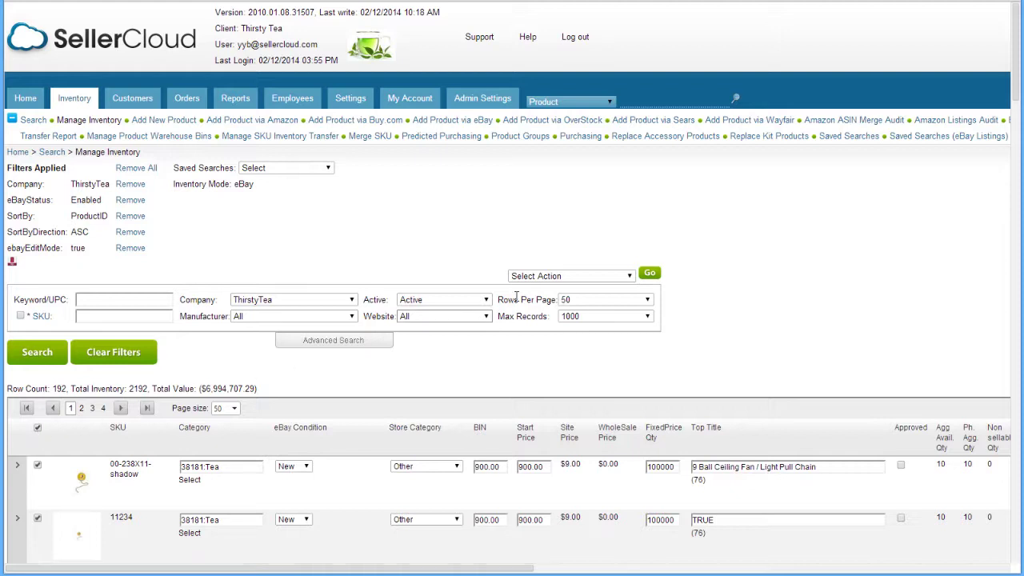
click(624, 276)
scroll(652, 308, down, 5)
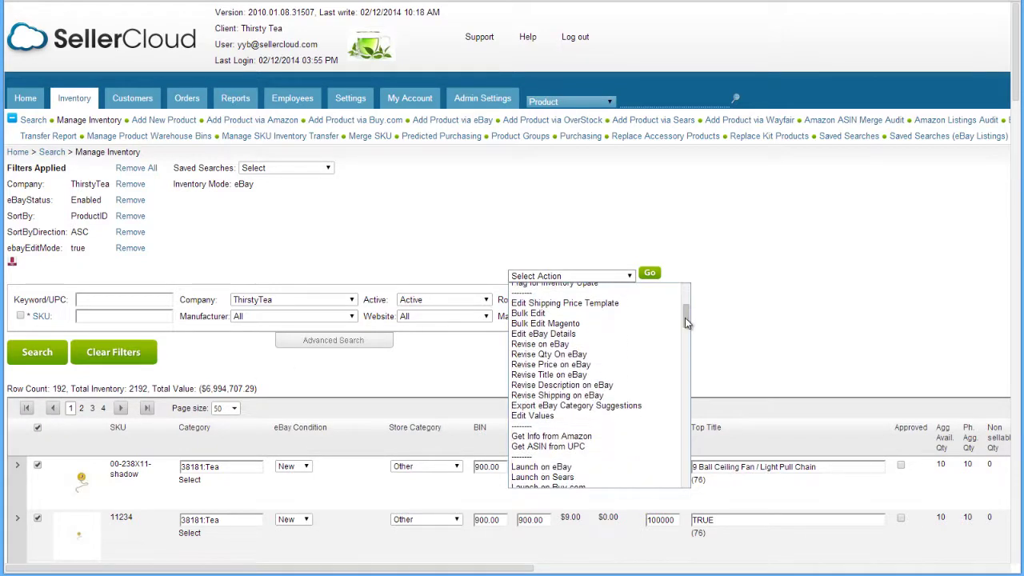
click(651, 315)
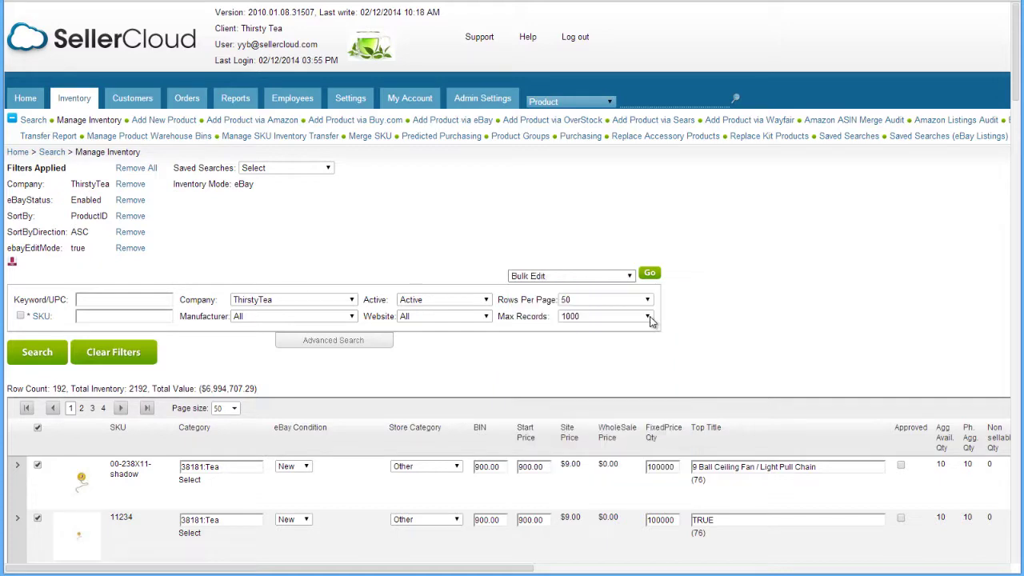
click(649, 275)
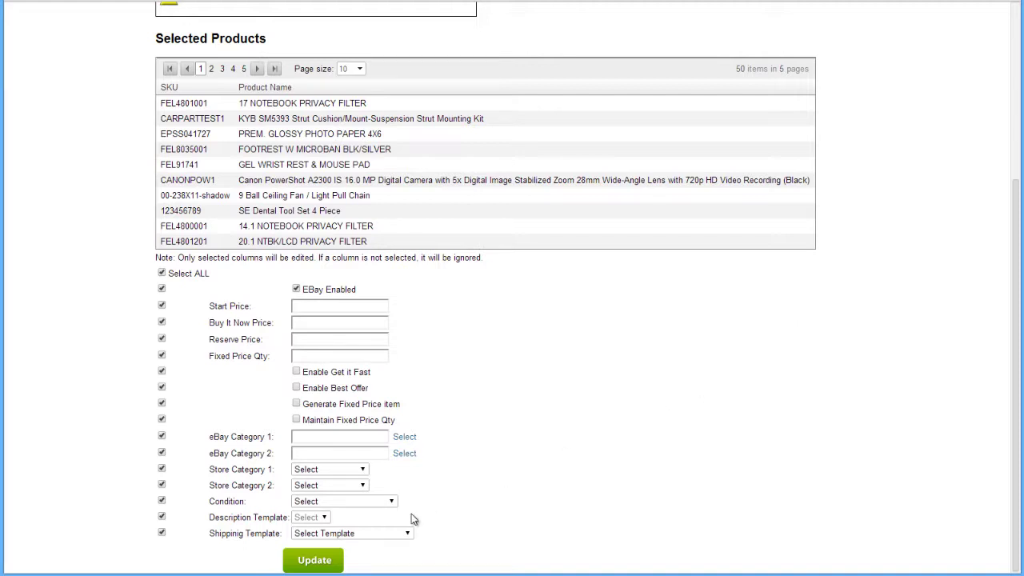
Step: Bulk update the selected products with the Free Shipping shipping template, excluding every other column from the edit
click(407, 534)
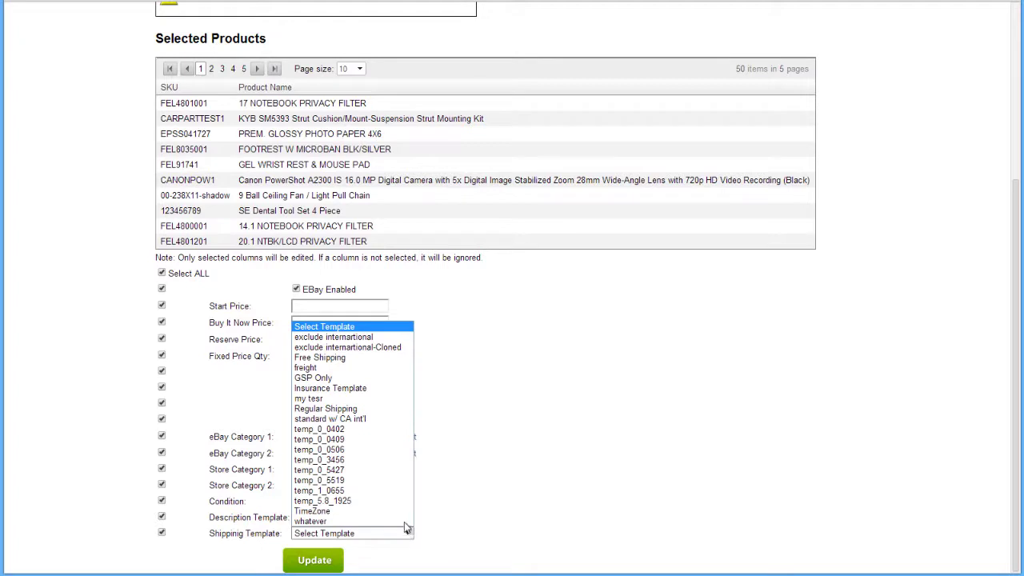
click(384, 357)
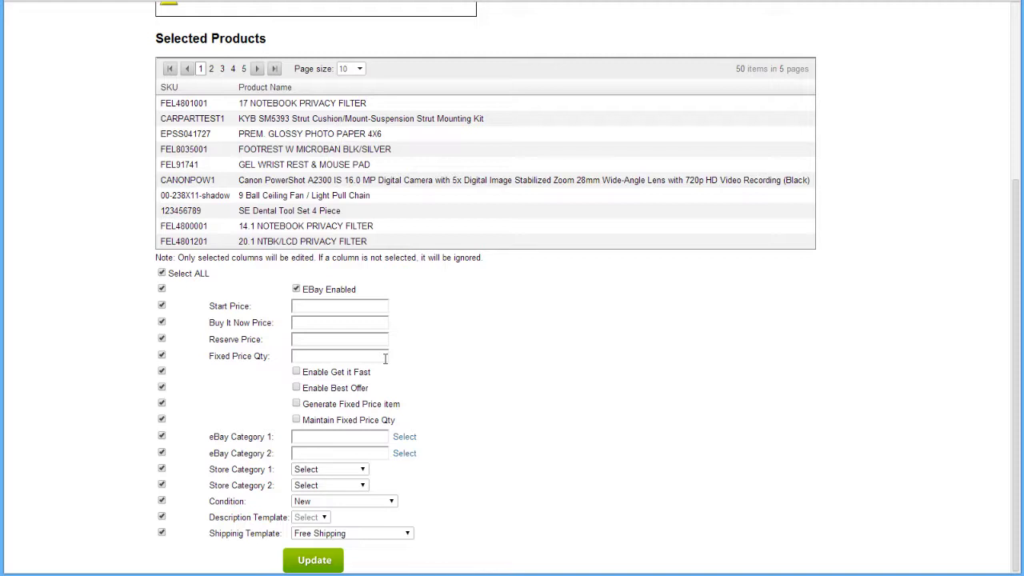
click(162, 289)
click(162, 304)
click(161, 321)
click(161, 337)
click(161, 354)
click(161, 370)
click(162, 387)
click(162, 402)
click(162, 418)
click(162, 435)
click(161, 451)
click(162, 469)
click(162, 484)
click(161, 501)
click(161, 516)
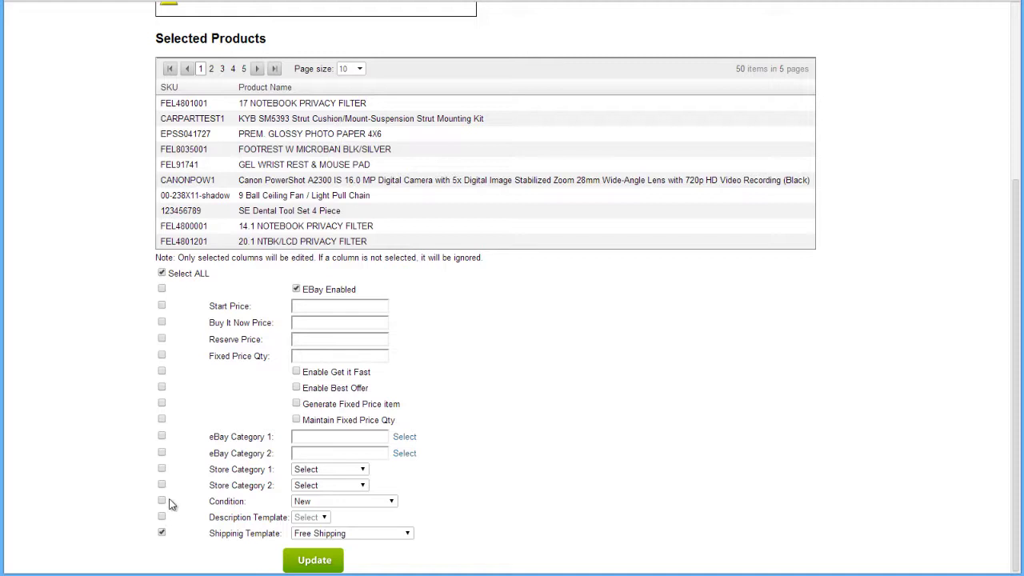
click(315, 562)
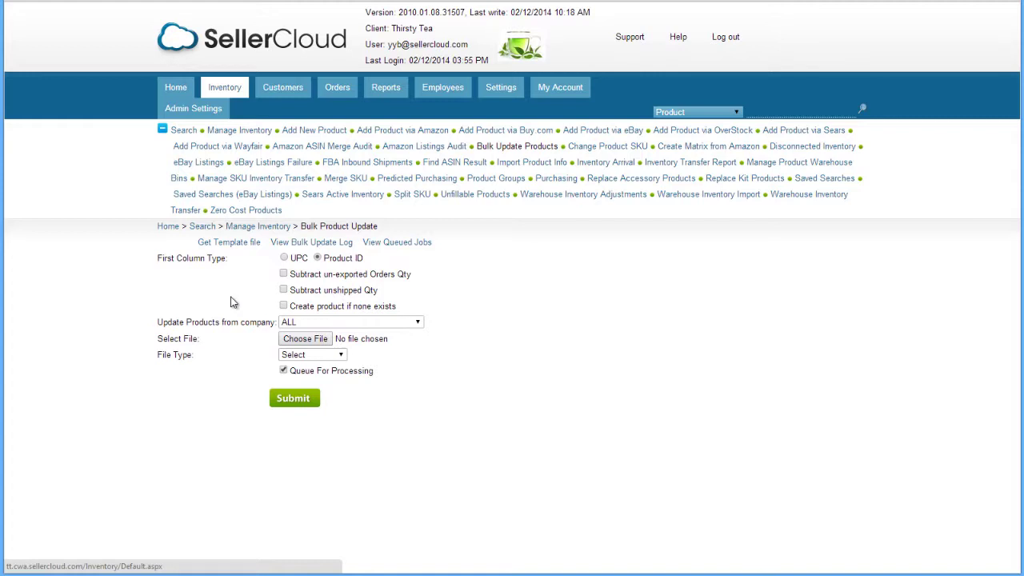
Step: Open the template file download from the Bulk Product Update page and browse the eBay fields available for update
click(237, 243)
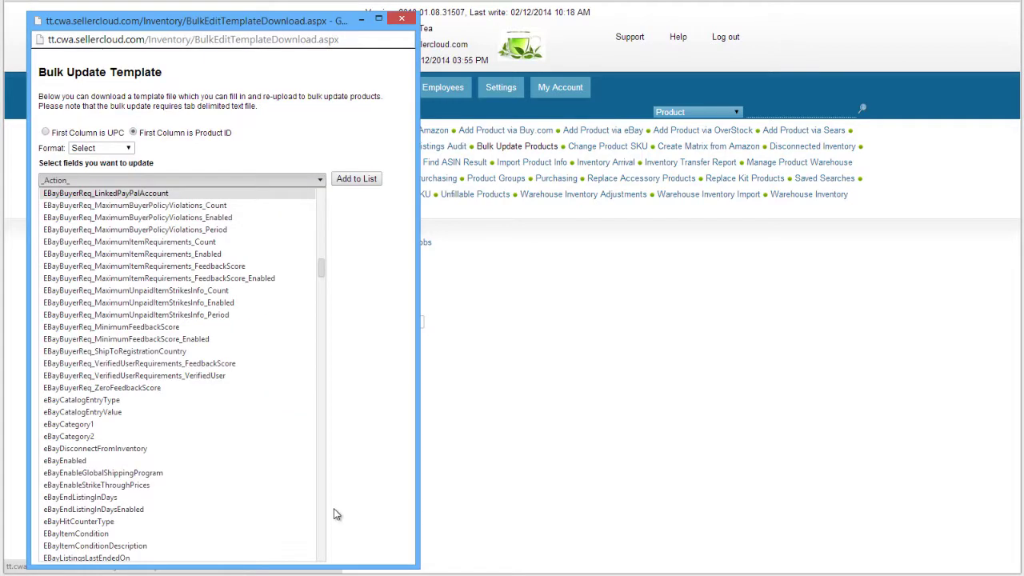